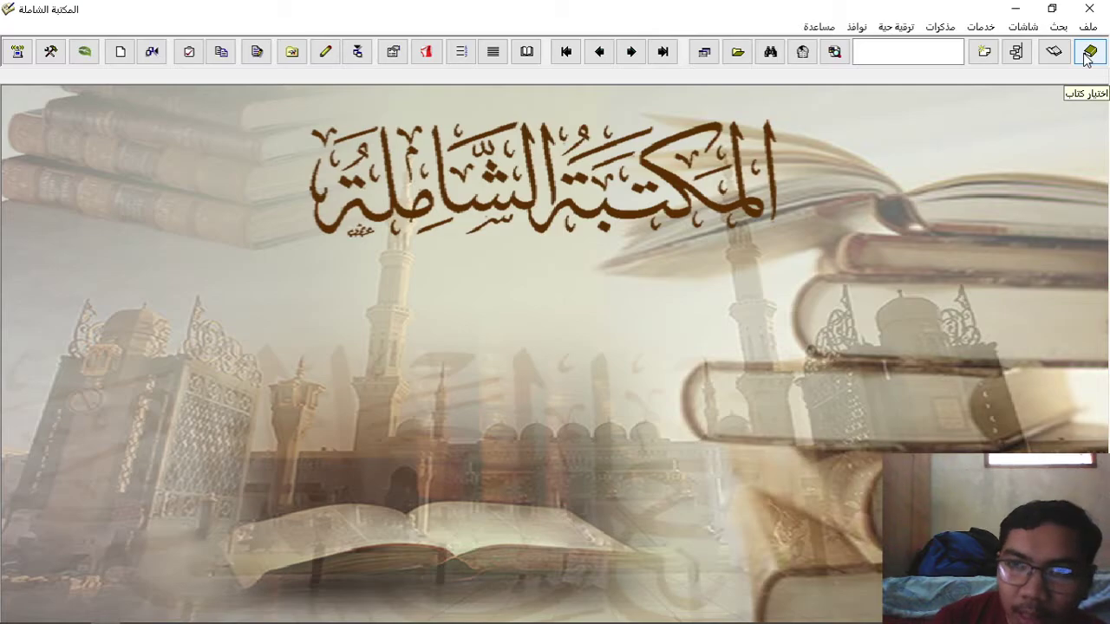
# Step: Open the book selection window and view its filter (تصفية), previous (سابق) and groups (مجموعات) listings
pyautogui.click(1084, 57)
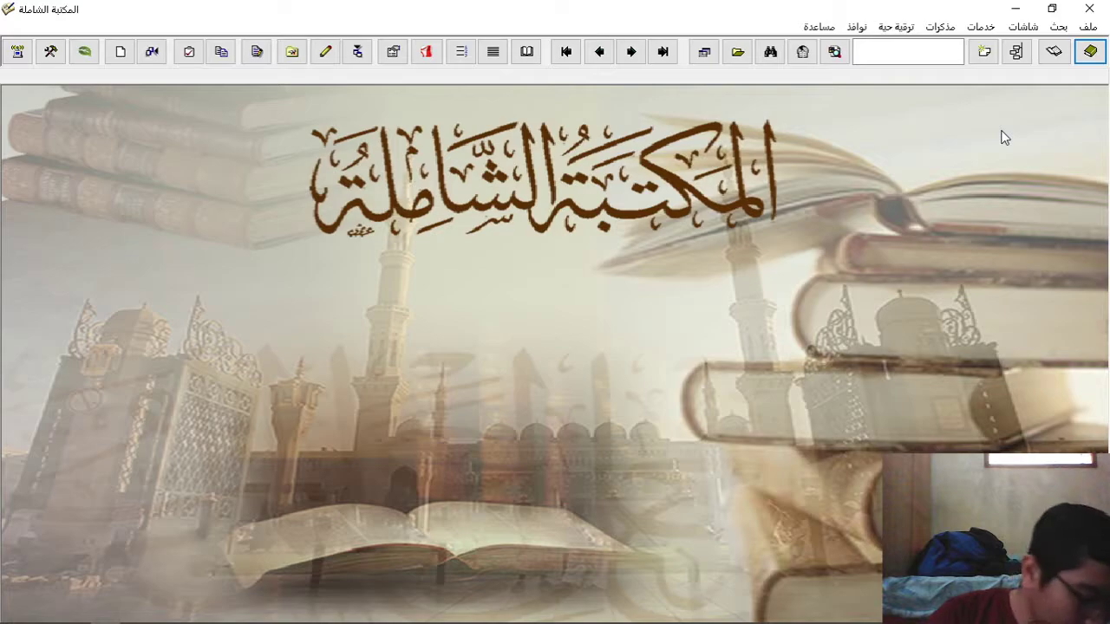
pyautogui.click(1091, 53)
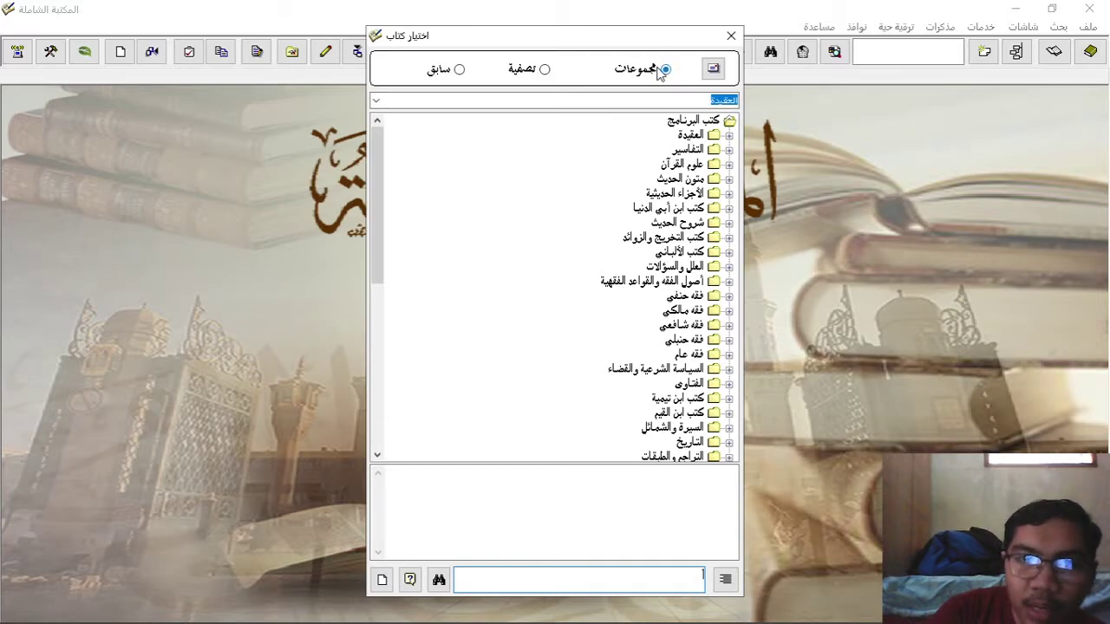
pyautogui.click(544, 69)
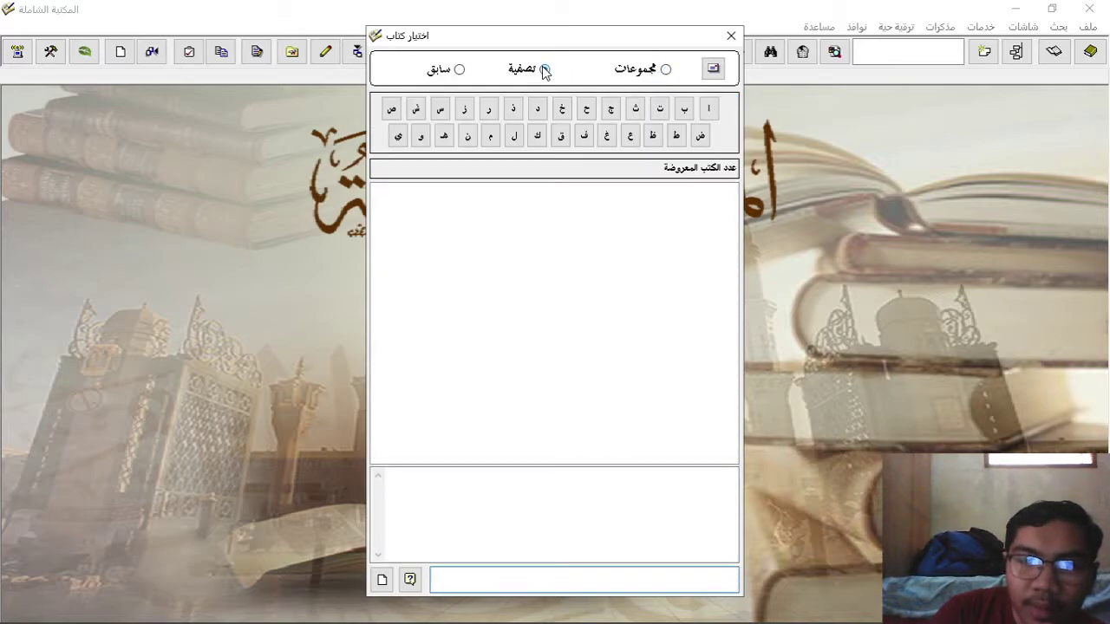
pyautogui.click(459, 71)
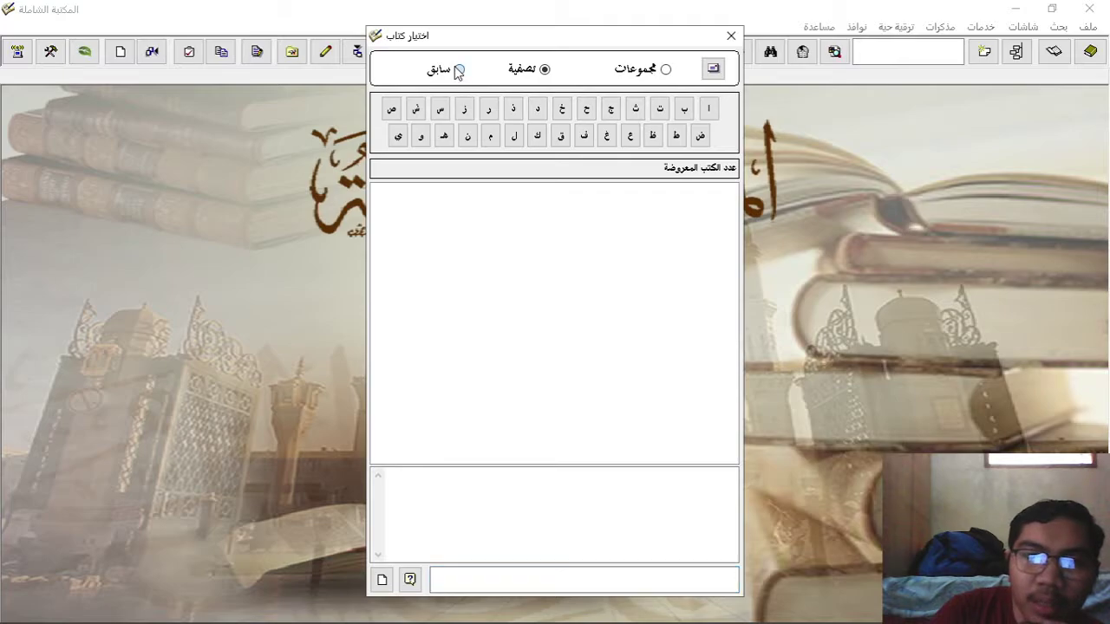
pyautogui.click(664, 70)
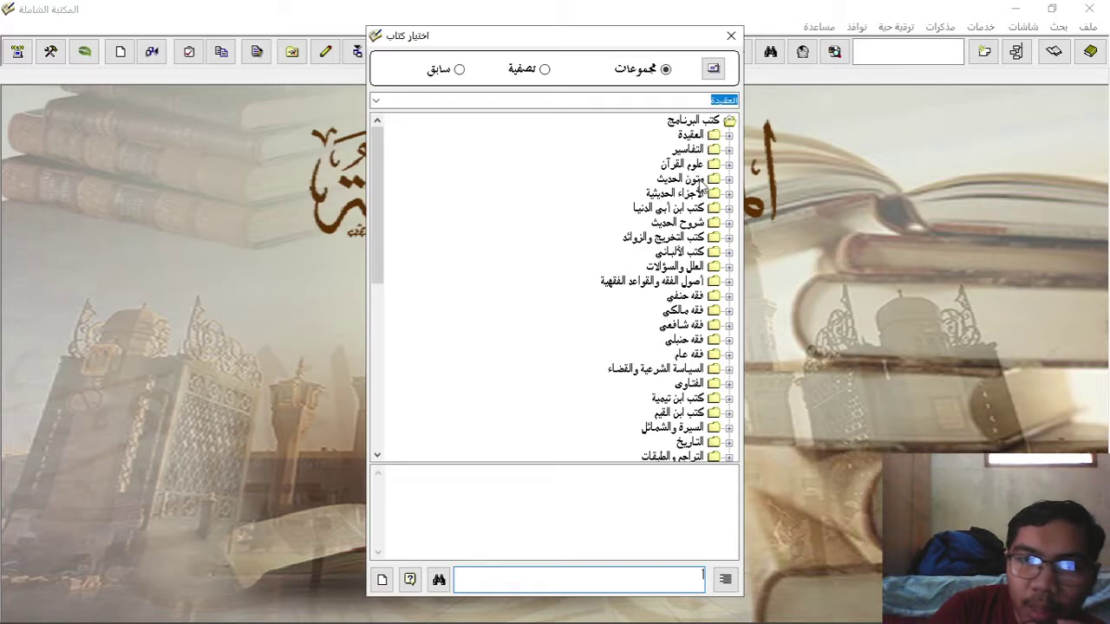
# Step: Filter the library's books by the title word صحيح in the تصفية listing
pyautogui.click(545, 70)
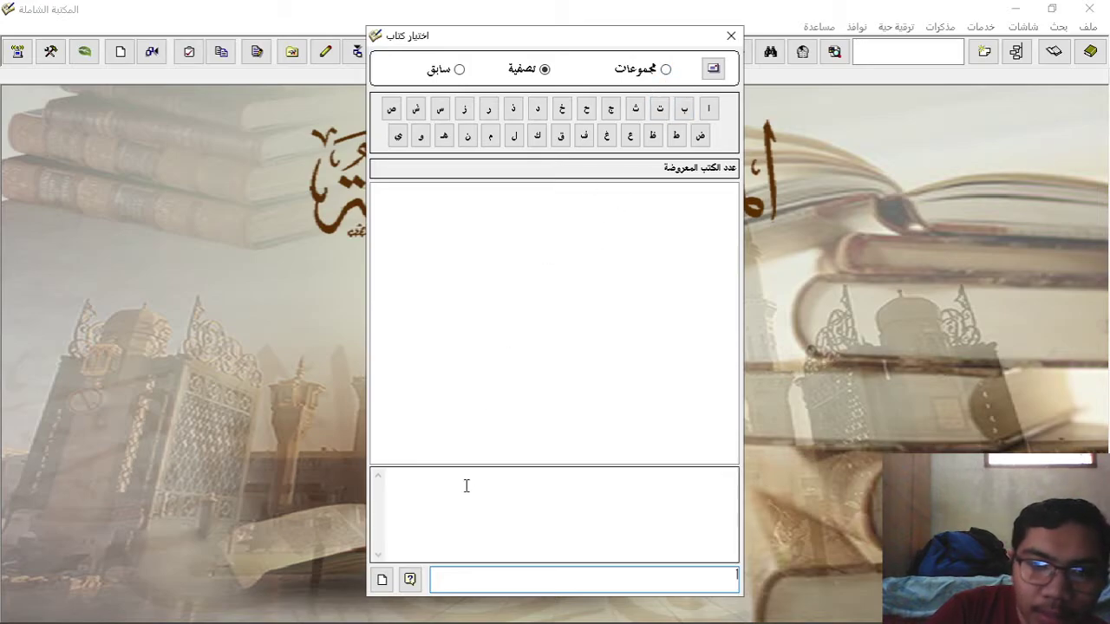
pyautogui.write('أص')
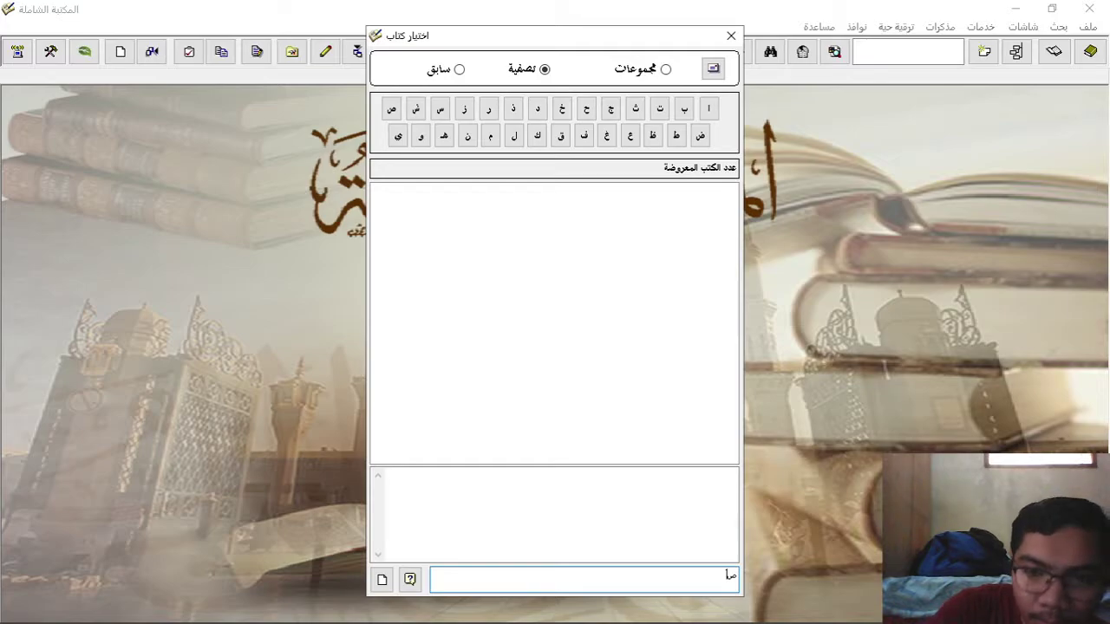
pyautogui.press('BackSpace')
pyautogui.press('BackSpace')
pyautogui.write('صحيح')
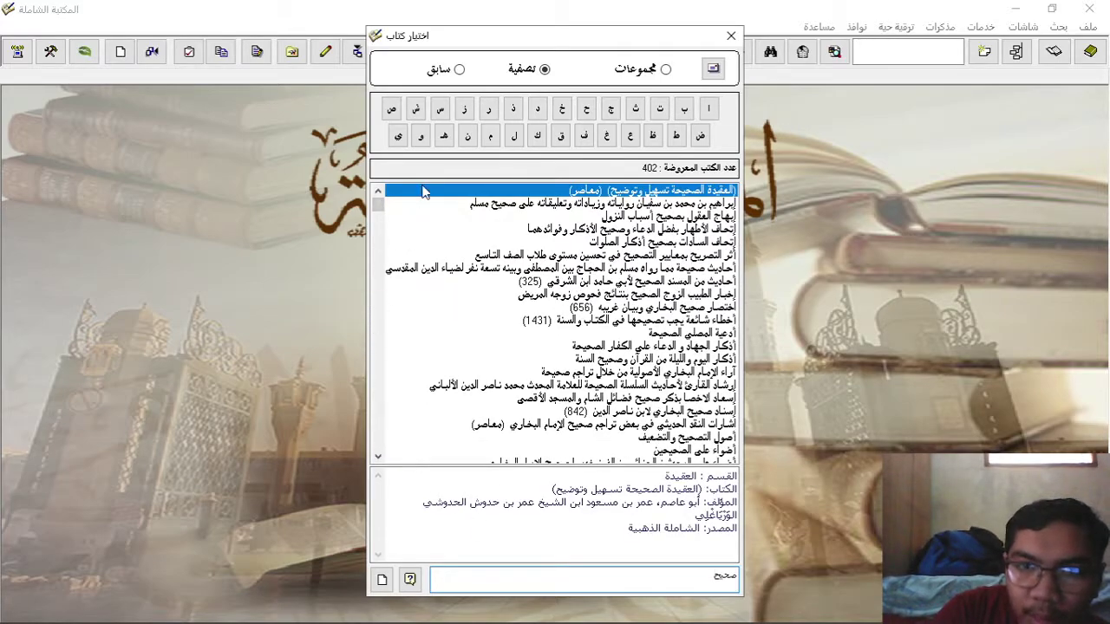
# Step: Examine the filtered book titles further down the list
pyautogui.click(377, 459)
pyautogui.click(377, 459)
pyautogui.click(377, 460)
pyautogui.click(378, 459)
pyautogui.click(377, 460)
pyautogui.click(378, 460)
pyautogui.click(377, 460)
pyautogui.click(377, 459)
pyautogui.click(377, 459)
pyautogui.click(377, 460)
pyautogui.click(377, 460)
pyautogui.click(378, 460)
pyautogui.click(377, 460)
pyautogui.click(377, 460)
pyautogui.click(378, 459)
pyautogui.click(378, 460)
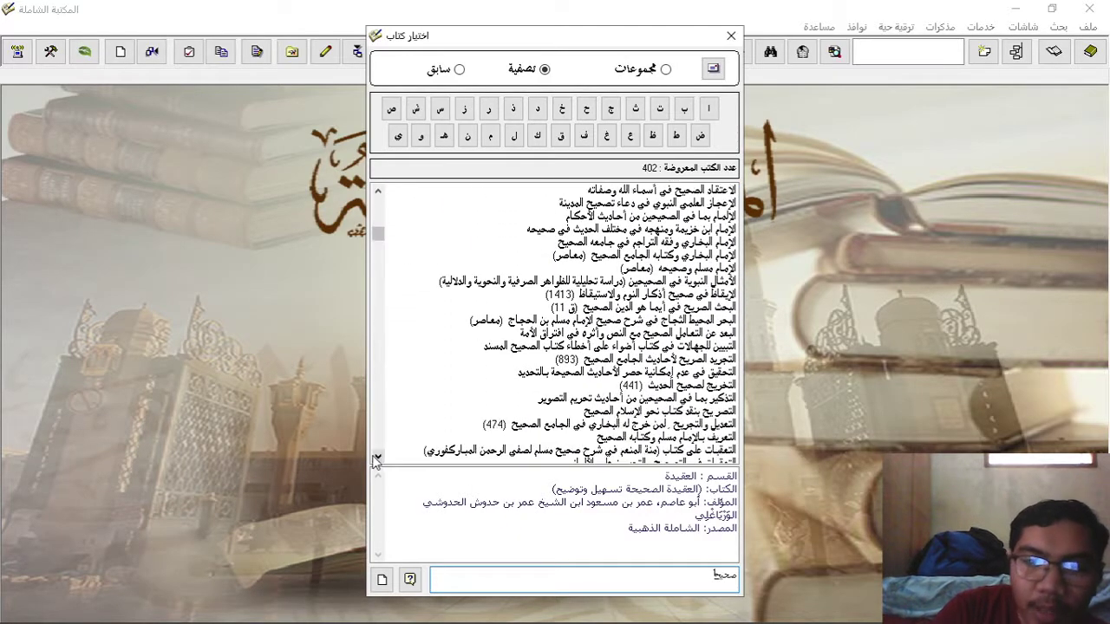
# Step: Review the previously opened books (سابق), compare them with the groups and filter listings, and close the book selection window
pyautogui.click(460, 71)
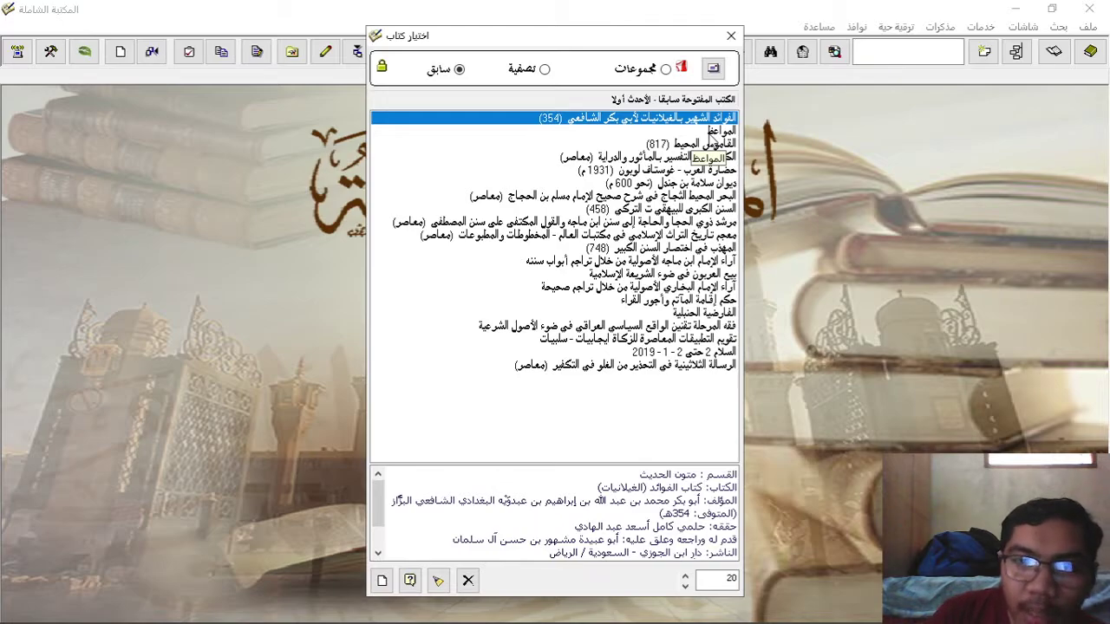
pyautogui.click(666, 70)
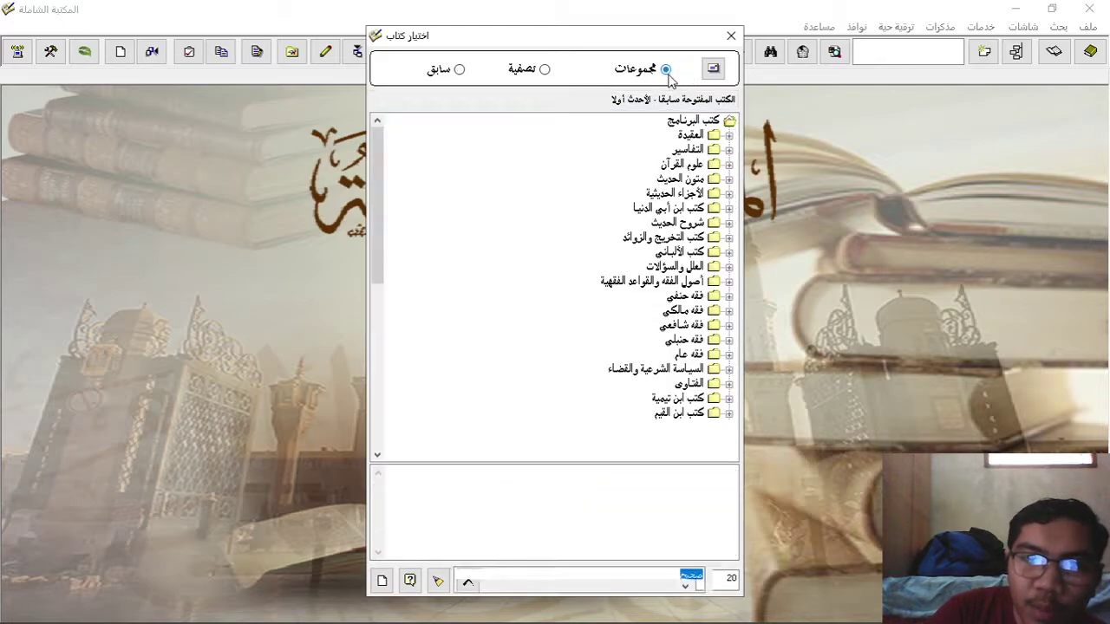
pyautogui.click(547, 71)
pyautogui.click(459, 71)
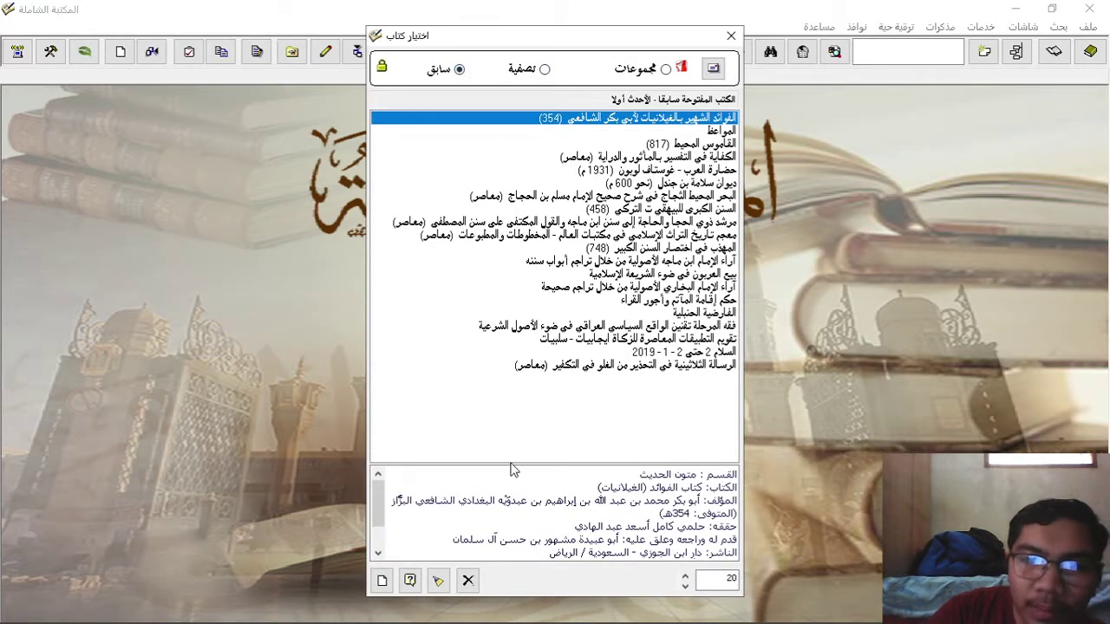
pyautogui.click(731, 36)
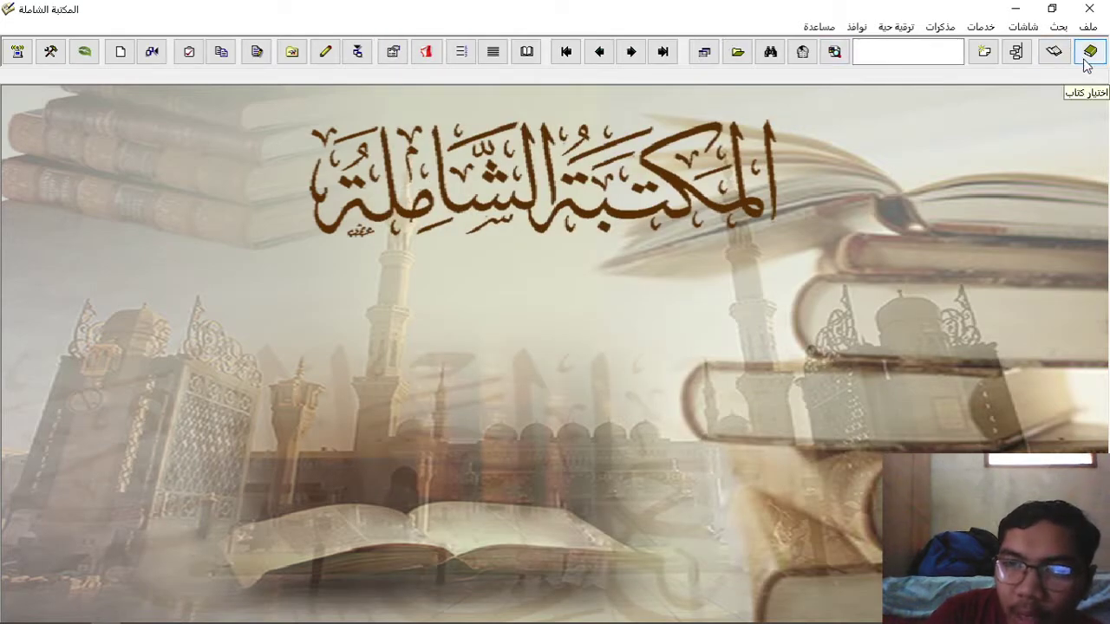